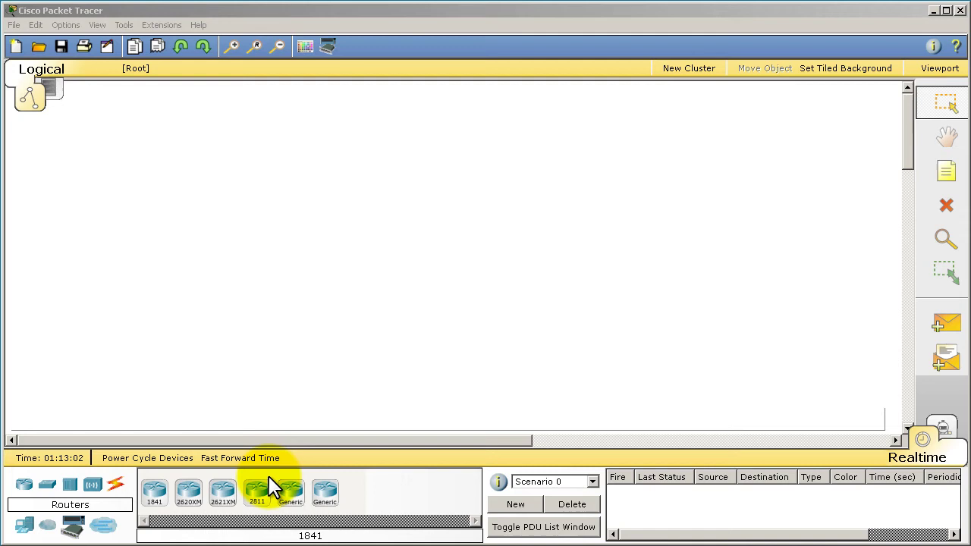
Browse the Routers, Switches and End Devices categories to list PC, server and phone models
{"action": "left_click", "coordinate": [25, 488]}
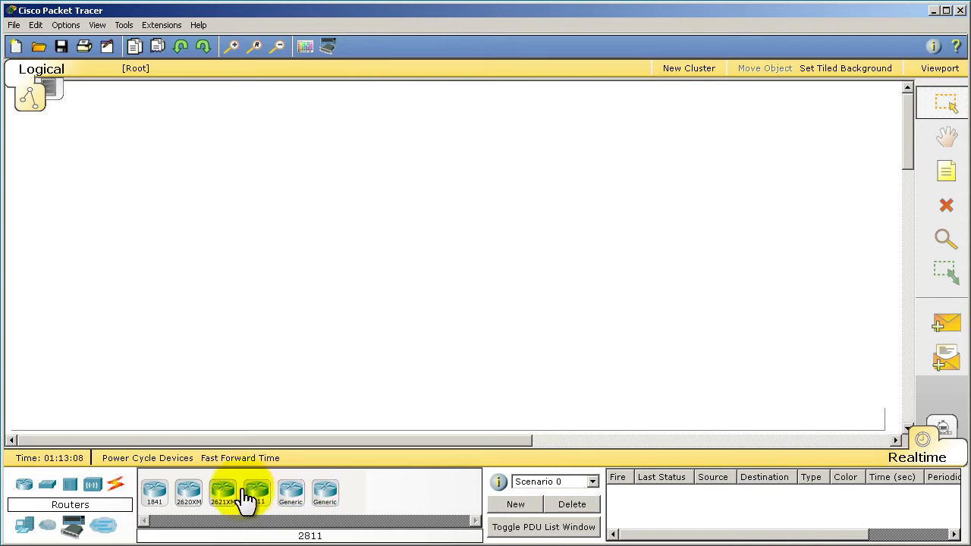
{"action": "left_click", "coordinate": [47, 487]}
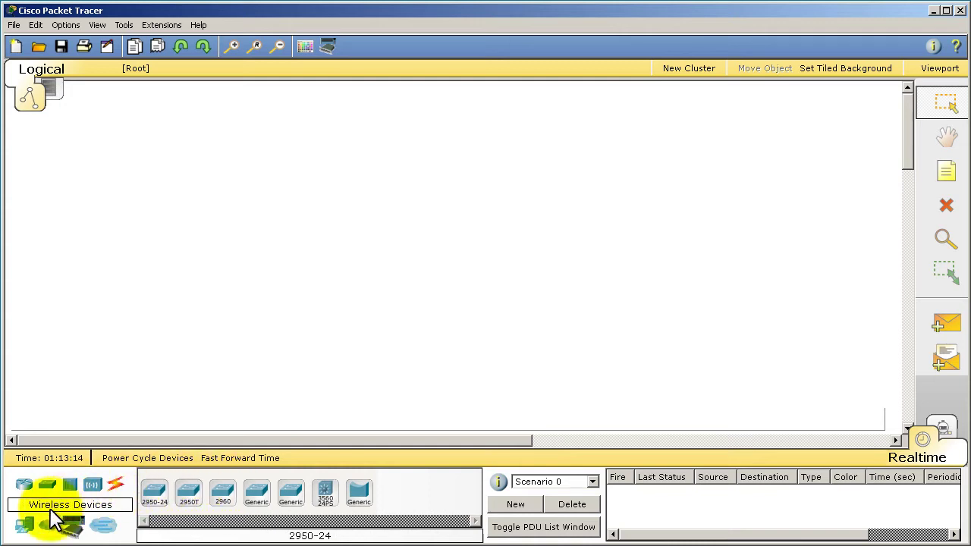
{"action": "left_click", "coordinate": [25, 531]}
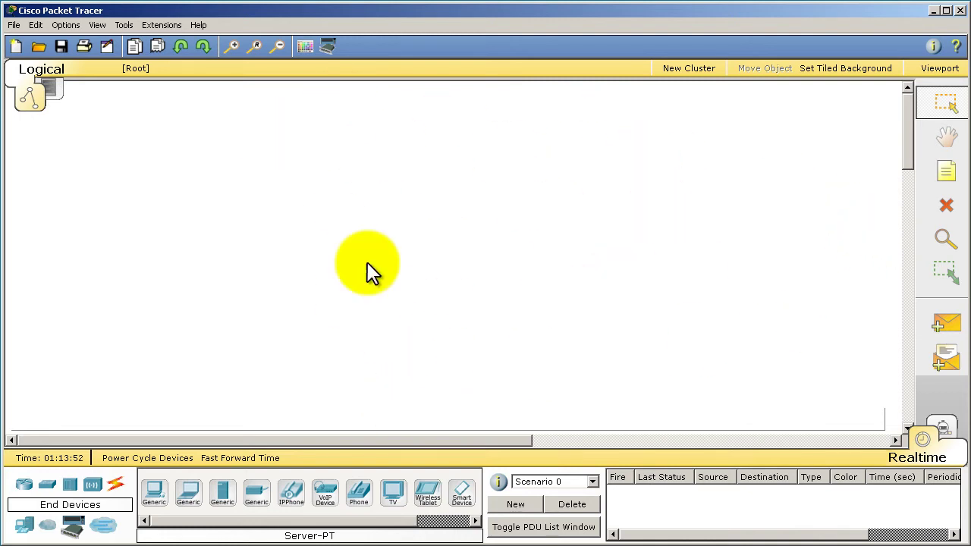
Hide the Bottom Toolbar with the device panel, then restore it from View > Toolbars
{"action": "left_click", "coordinate": [99, 26]}
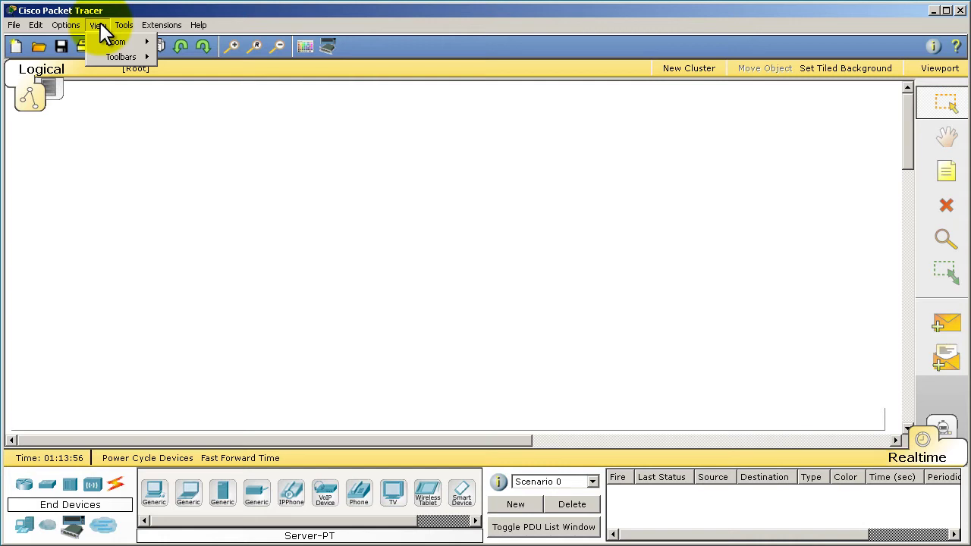
{"action": "mouse_move", "coordinate": [124, 59]}
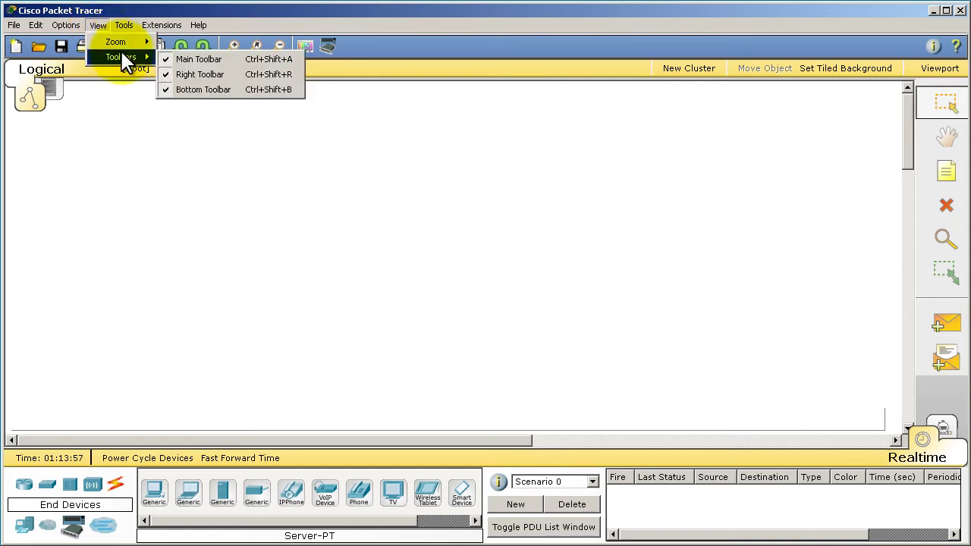
{"action": "left_click", "coordinate": [204, 90]}
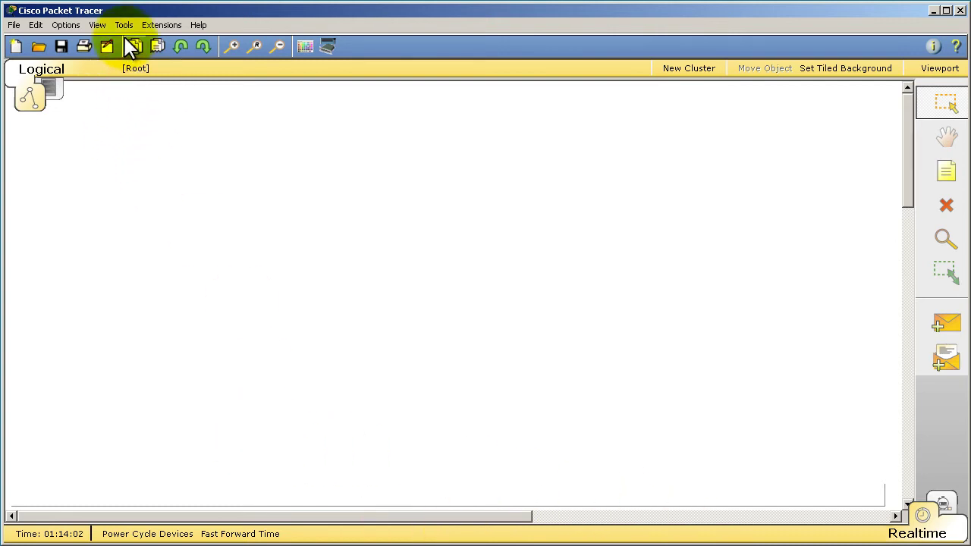
{"action": "left_click", "coordinate": [101, 25]}
{"action": "mouse_move", "coordinate": [120, 57]}
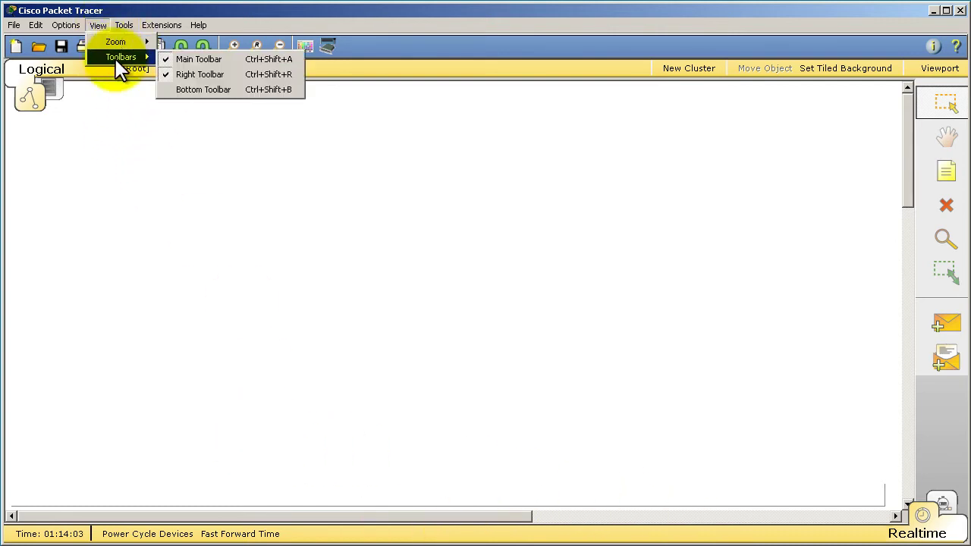
{"action": "left_click", "coordinate": [229, 92]}
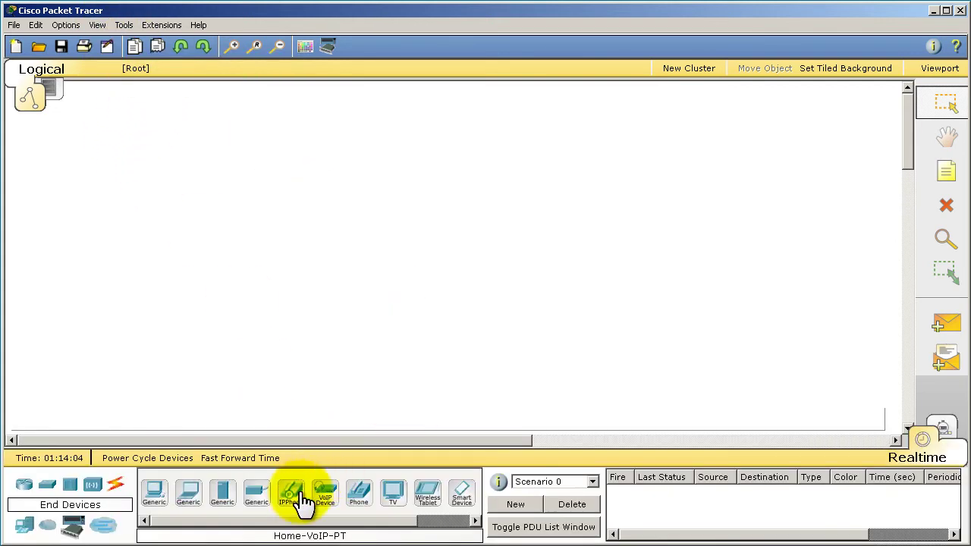
Hide the Right Toolbar via View > Toolbars to widen the workspace
{"action": "left_click", "coordinate": [98, 25]}
{"action": "mouse_move", "coordinate": [113, 44]}
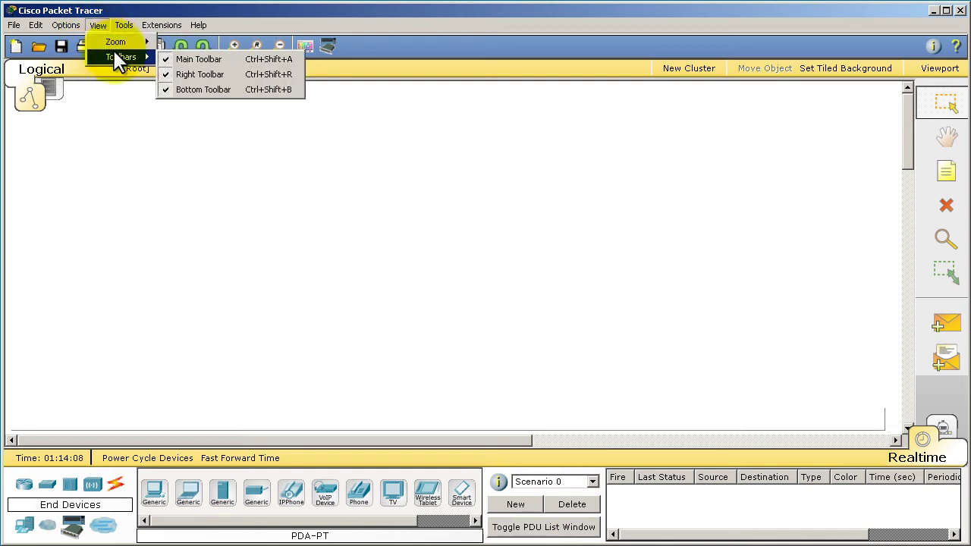
{"action": "left_click", "coordinate": [190, 76]}
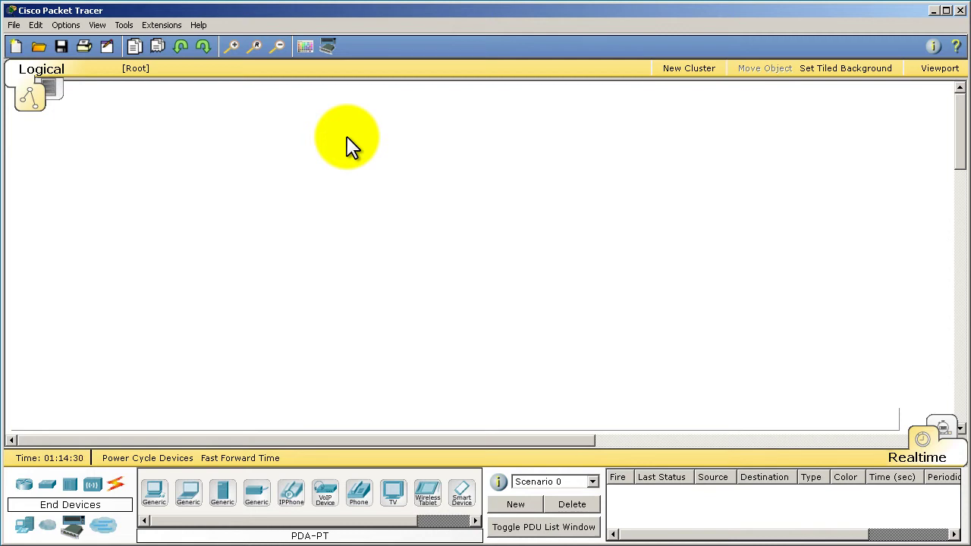
Enable Always Show Port Labels on the Preferences Interface tab and close the dialog
{"action": "left_click", "coordinate": [66, 25]}
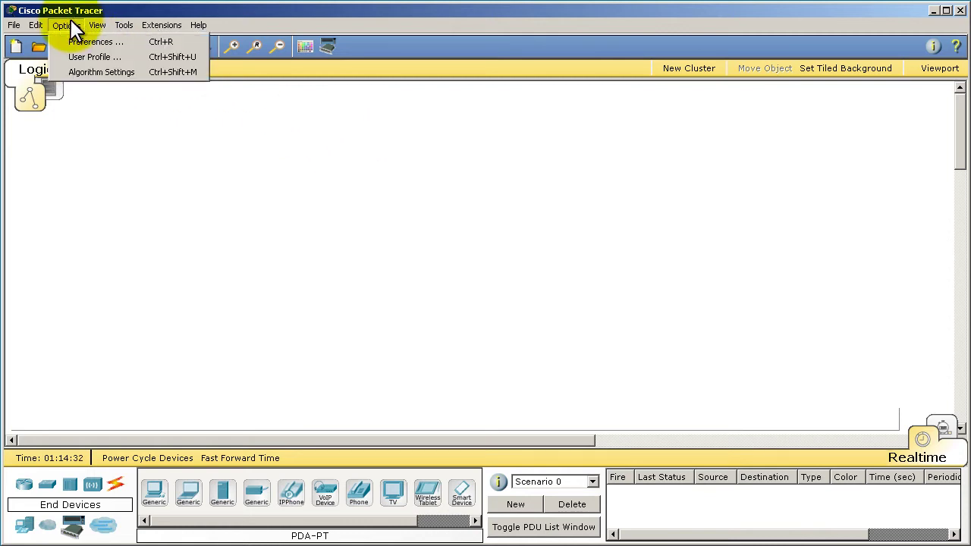
{"action": "left_click", "coordinate": [85, 42]}
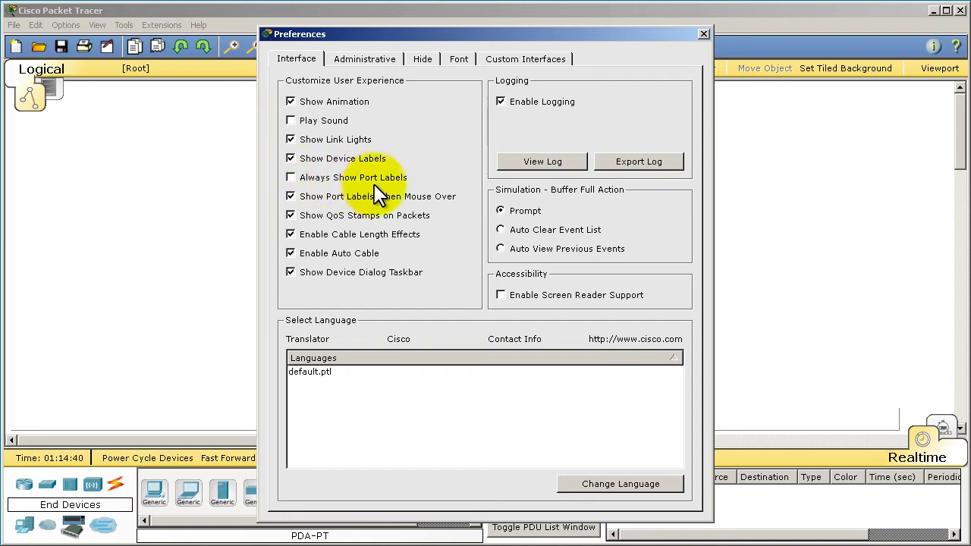
{"action": "left_click", "coordinate": [289, 178]}
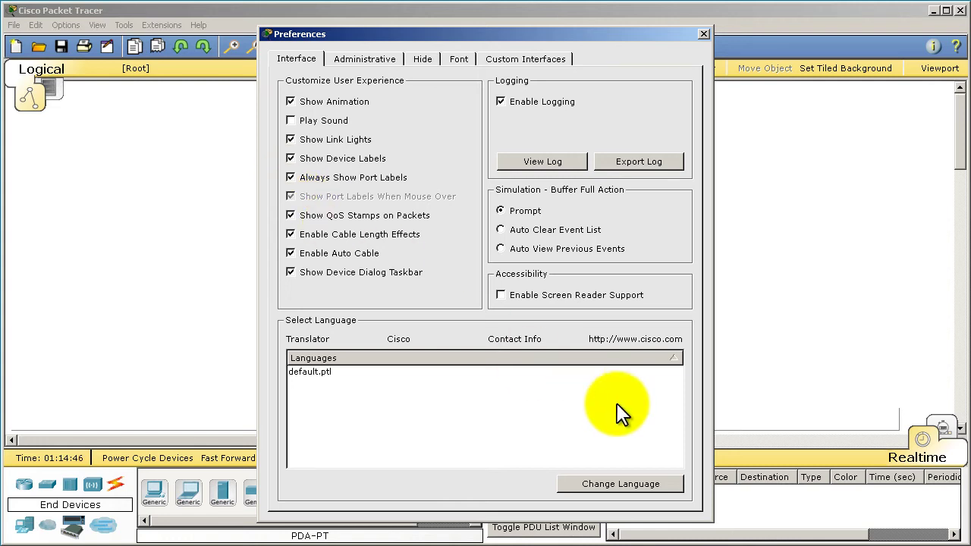
{"action": "left_click", "coordinate": [704, 34]}
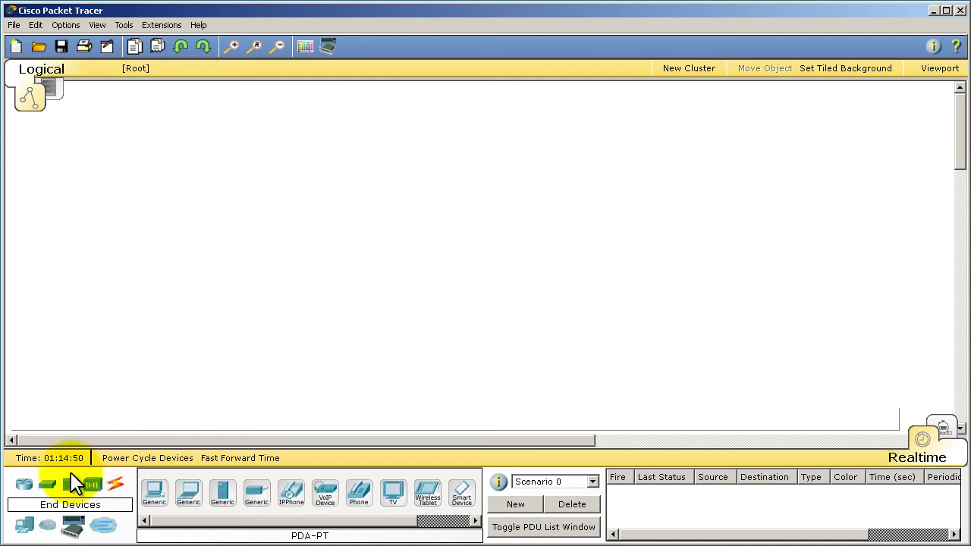
Place two 1841 routers, Router0 on the left and Router1 beside it
{"action": "left_click", "coordinate": [25, 490]}
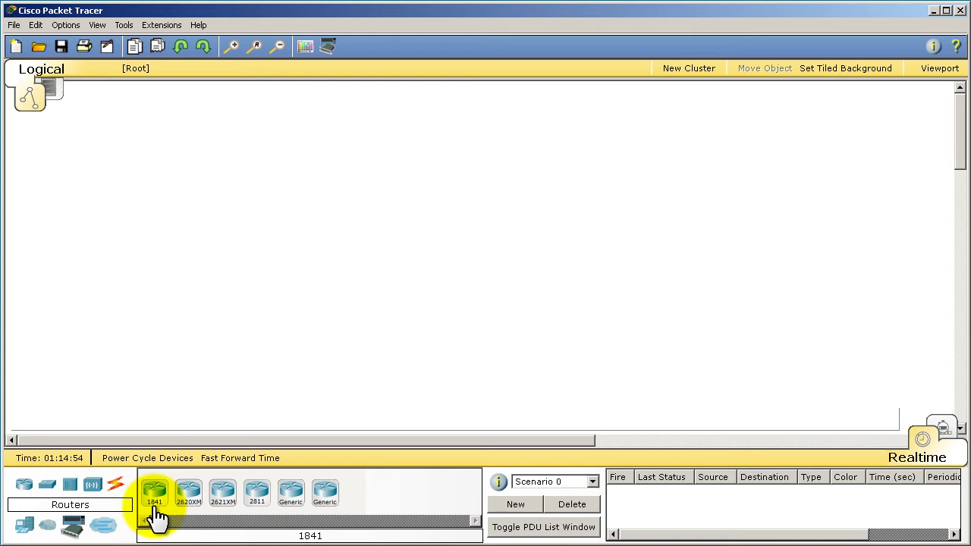
{"action": "left_click_drag", "start_coordinate": [155, 514], "coordinate": [182, 230]}
{"action": "left_click_drag", "start_coordinate": [156, 495], "coordinate": [458, 223]}
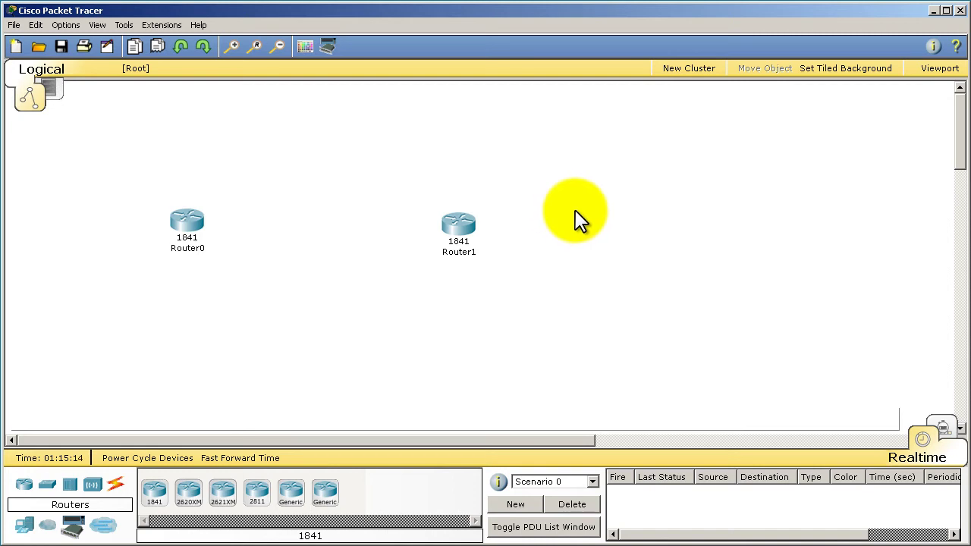
Link Router0 Fa0/0 to Router1 Fa0/0 with an automatic connection, then move Router1 farther right
{"action": "left_click", "coordinate": [119, 486]}
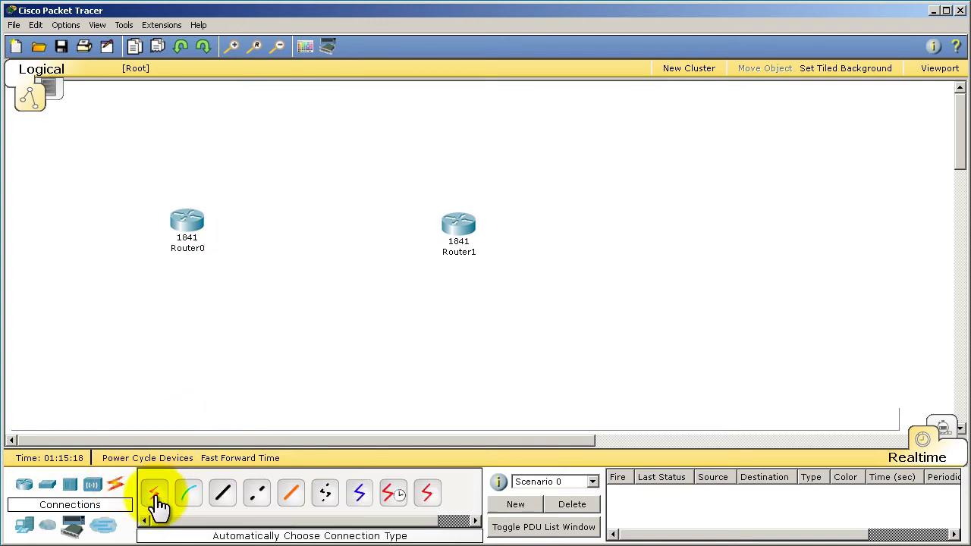
{"action": "left_click", "coordinate": [156, 501]}
{"action": "left_click", "coordinate": [203, 228]}
{"action": "left_click", "coordinate": [464, 232]}
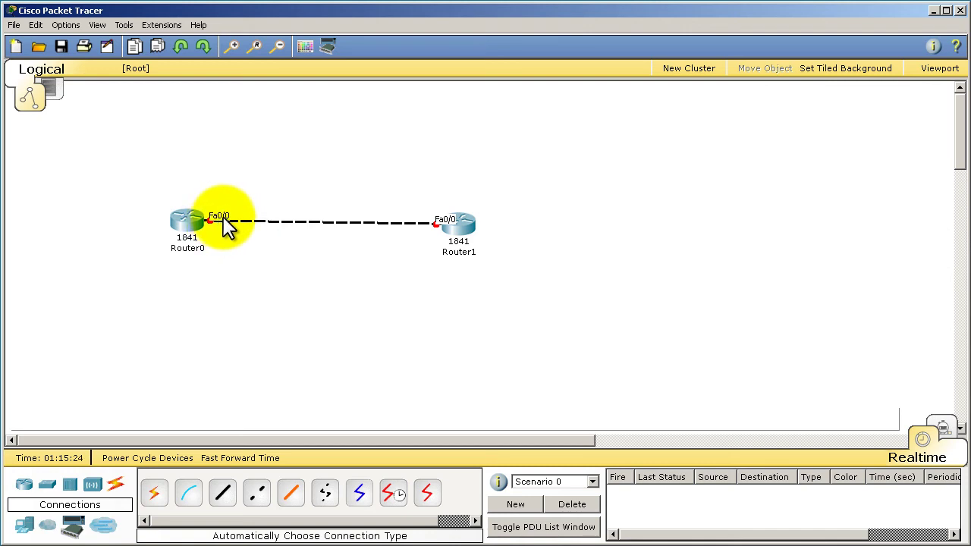
{"action": "mouse_move", "coordinate": [452, 236]}
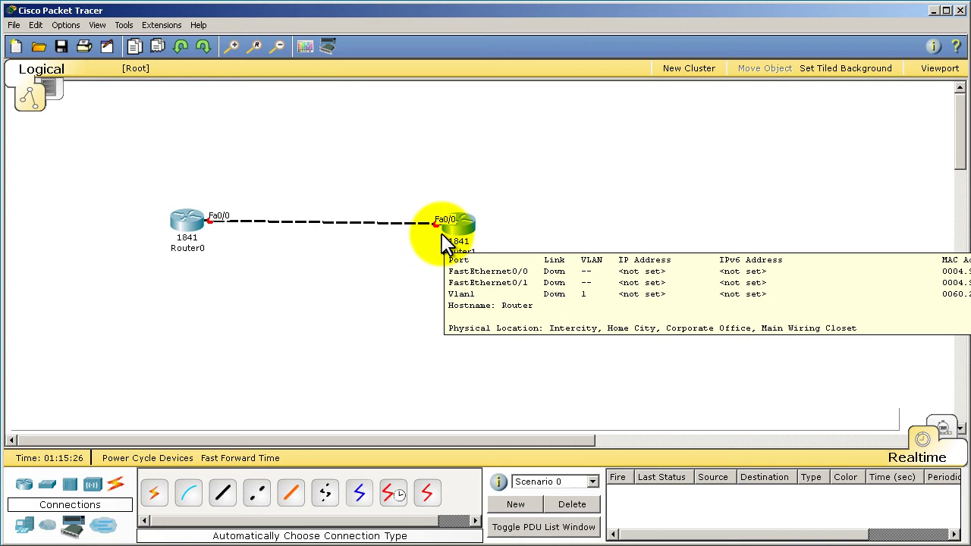
{"action": "left_click_drag", "start_coordinate": [461, 237], "coordinate": [650, 221]}
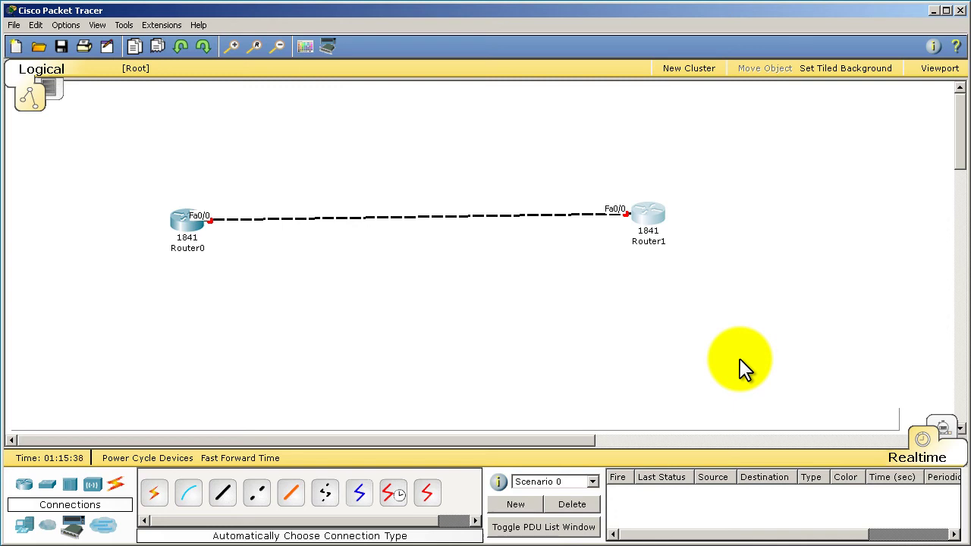
{"action": "left_click", "coordinate": [75, 27]}
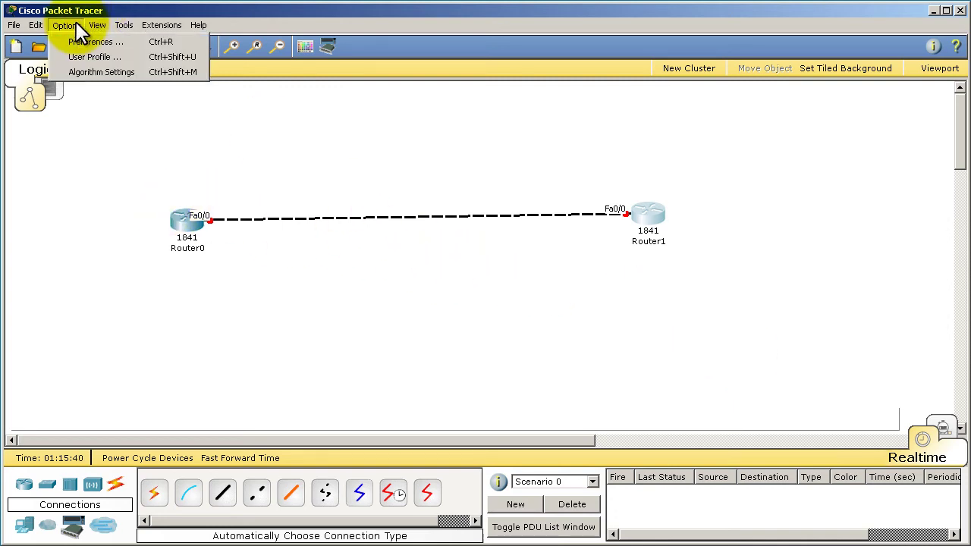
{"action": "left_click", "coordinate": [85, 42]}
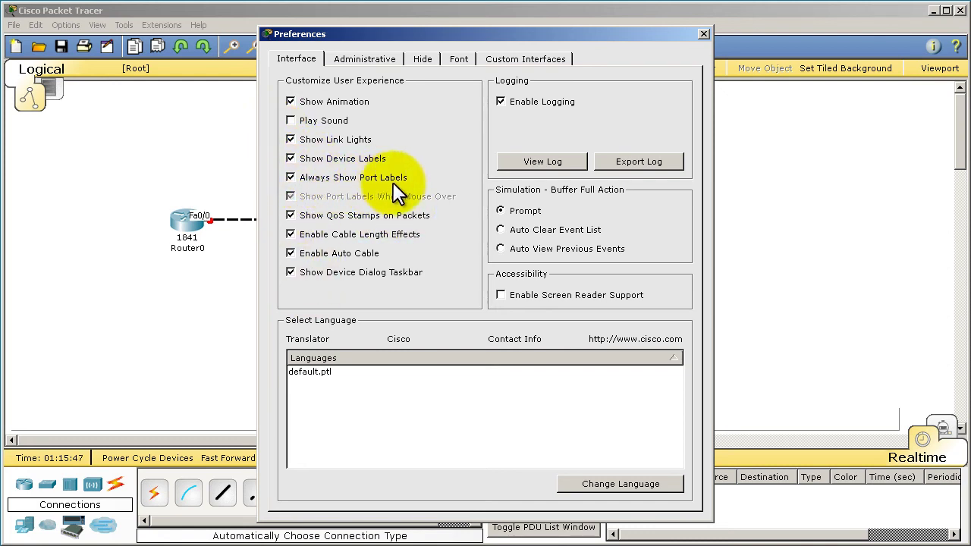
{"action": "left_click", "coordinate": [704, 33]}
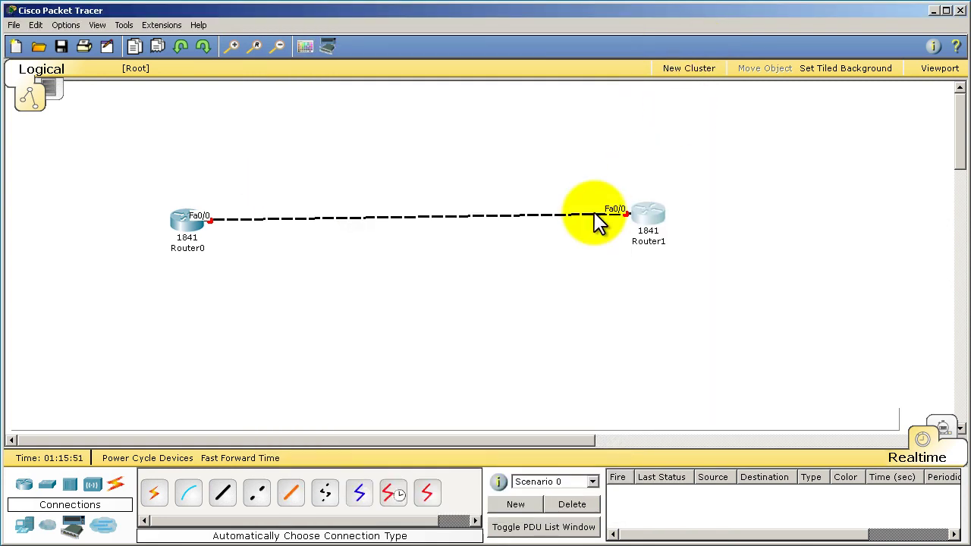
{"action": "left_click", "coordinate": [69, 27]}
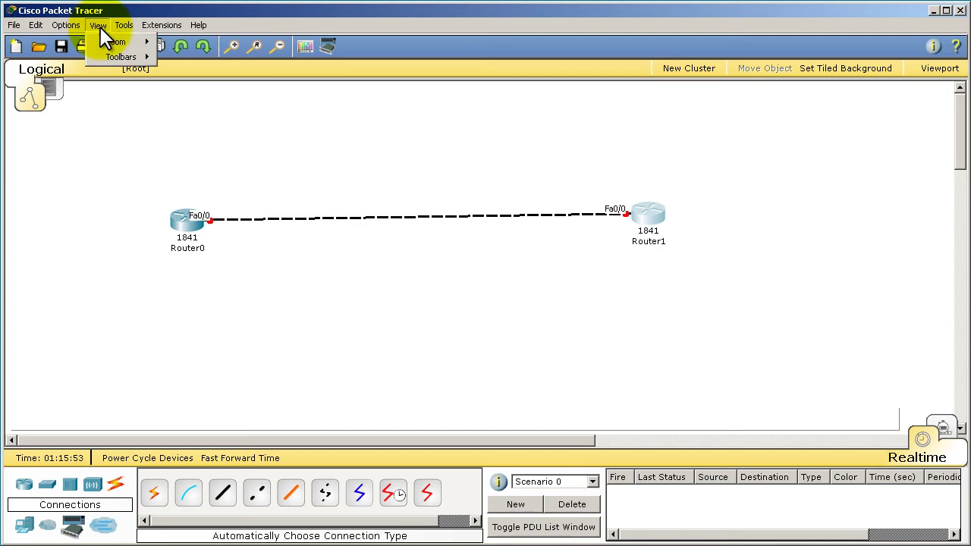
{"action": "mouse_move", "coordinate": [15, 29]}
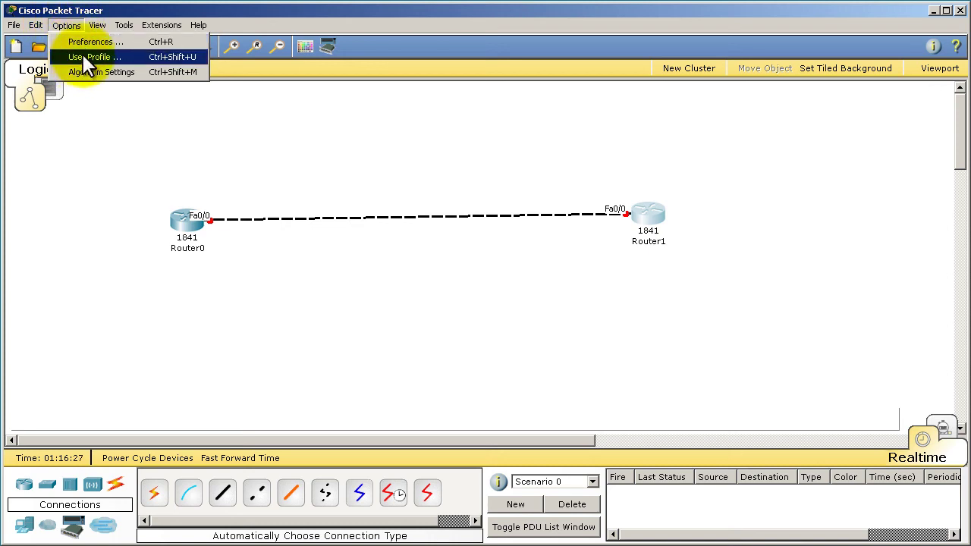
{"action": "mouse_move", "coordinate": [99, 26]}
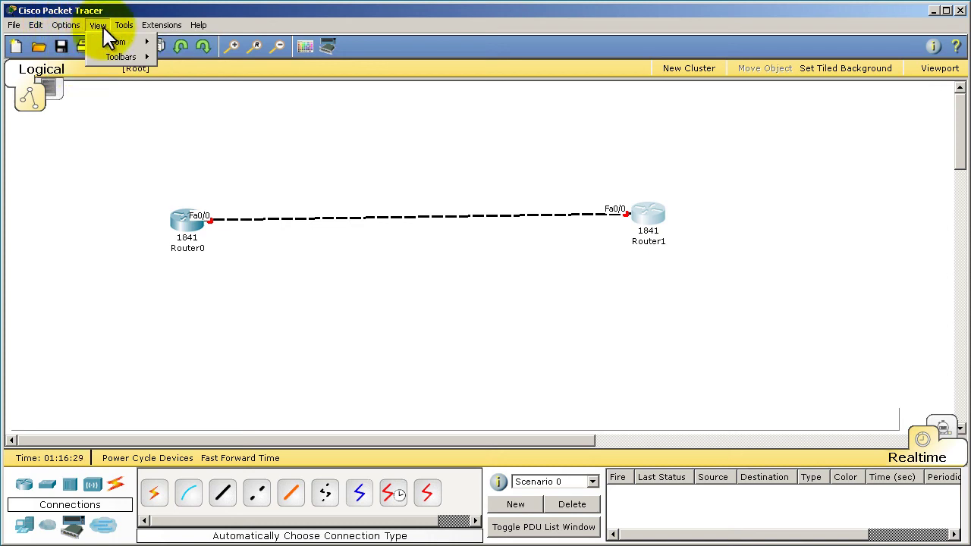
{"action": "mouse_move", "coordinate": [122, 60]}
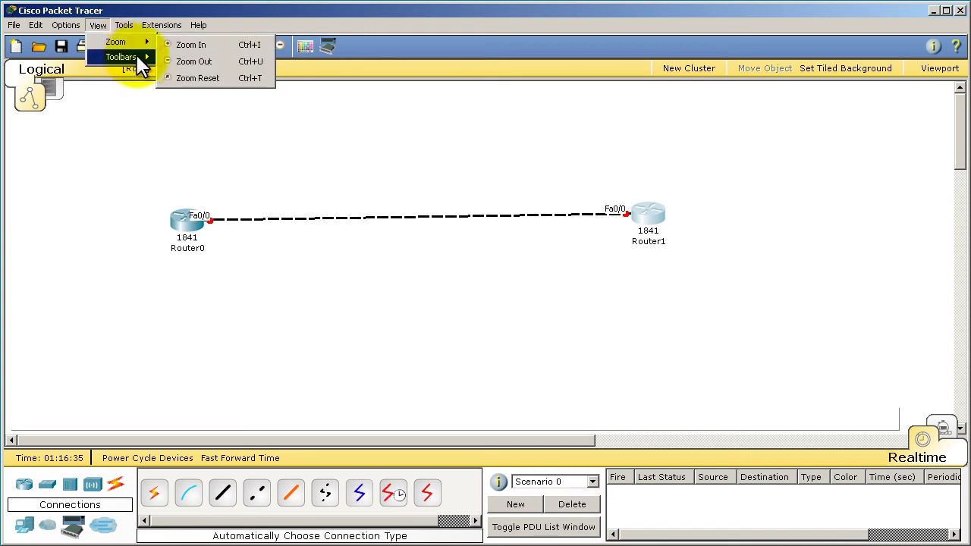
{"action": "left_click", "coordinate": [302, 50]}
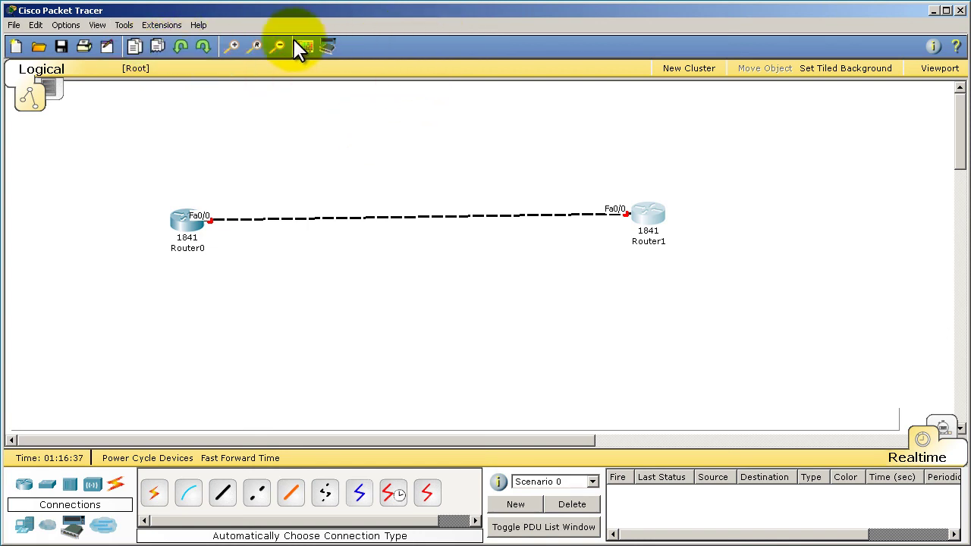
{"action": "left_click", "coordinate": [230, 45]}
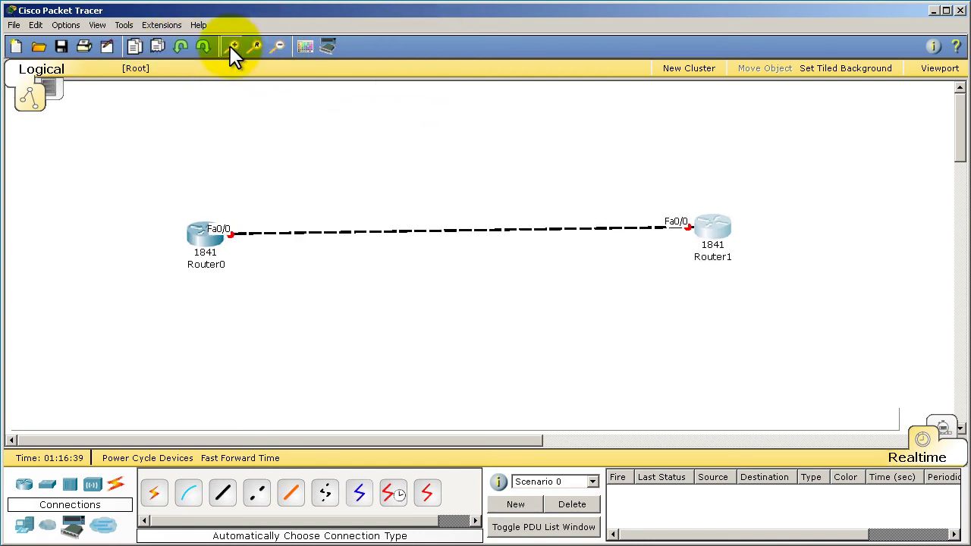
{"action": "left_click", "coordinate": [232, 46]}
{"action": "left_click", "coordinate": [230, 46]}
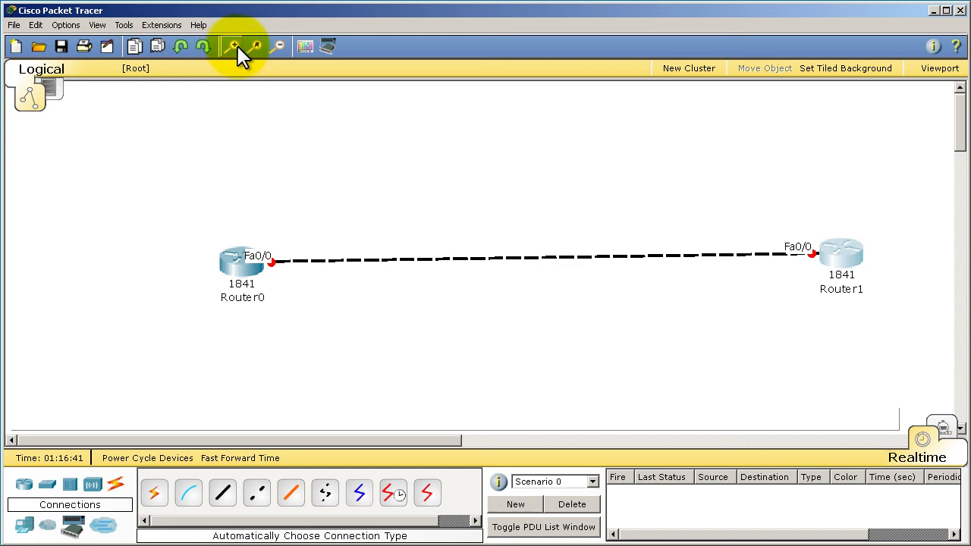
{"action": "left_click", "coordinate": [281, 46]}
{"action": "left_click", "coordinate": [281, 46]}
{"action": "left_click", "coordinate": [280, 46]}
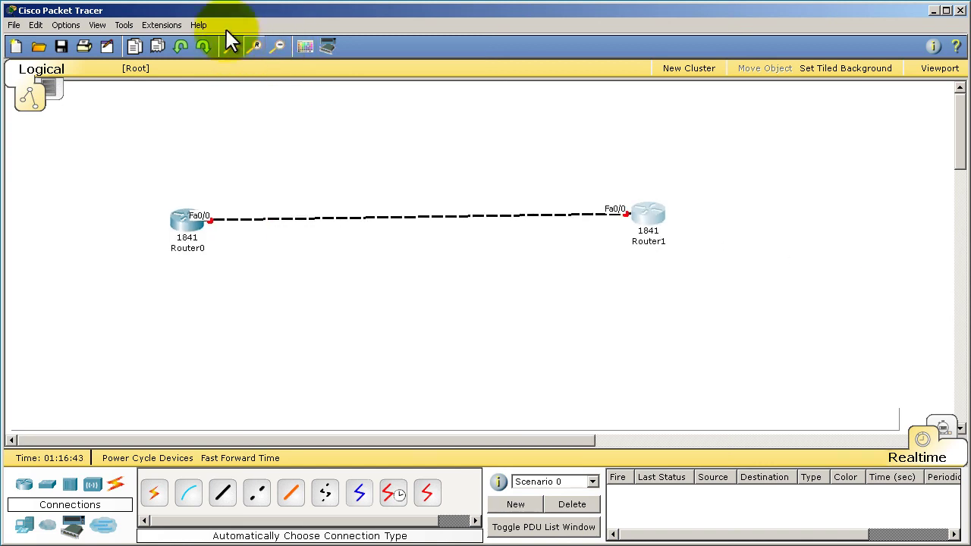
{"action": "left_click", "coordinate": [145, 27]}
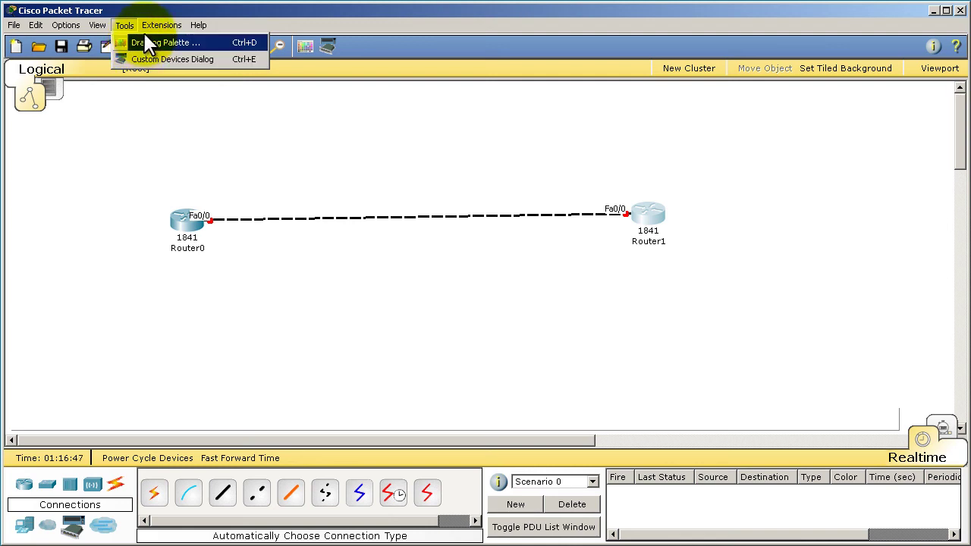
{"action": "mouse_move", "coordinate": [161, 31]}
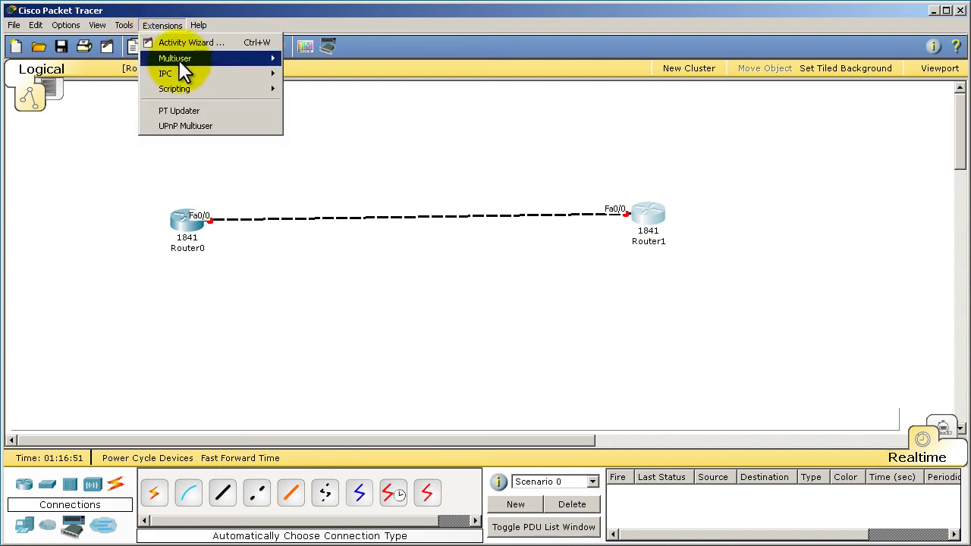
{"action": "mouse_move", "coordinate": [181, 62]}
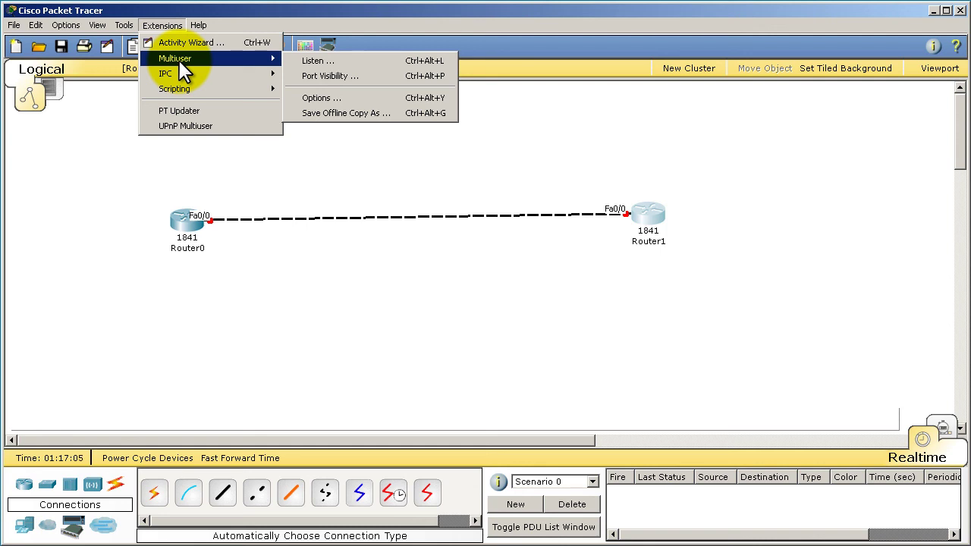
{"action": "left_click", "coordinate": [493, 334]}
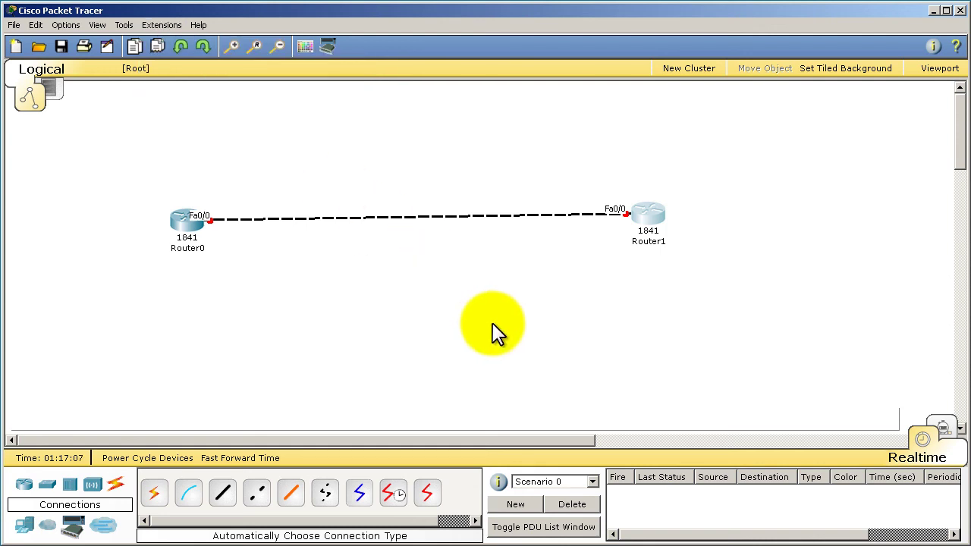